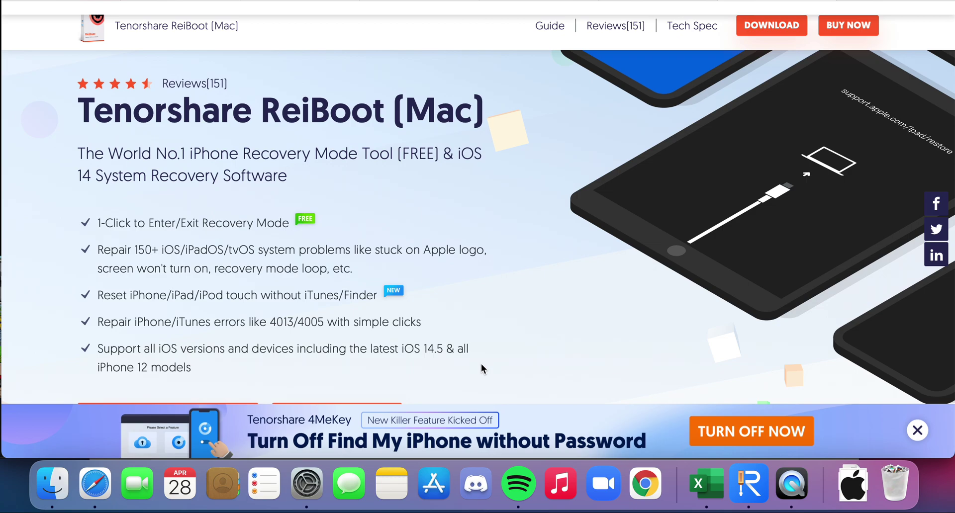
Browse the ReiBoot product page and highlight the text about repairing 150+ system problems.
scroll(482, 365, "up", 3)
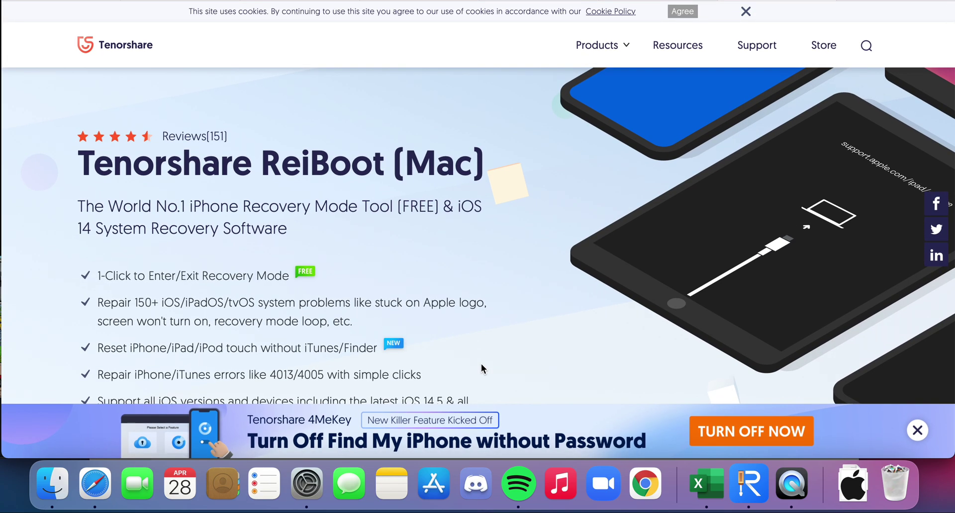
scroll(481, 362, "down", 2)
scroll(481, 362, "up", 2)
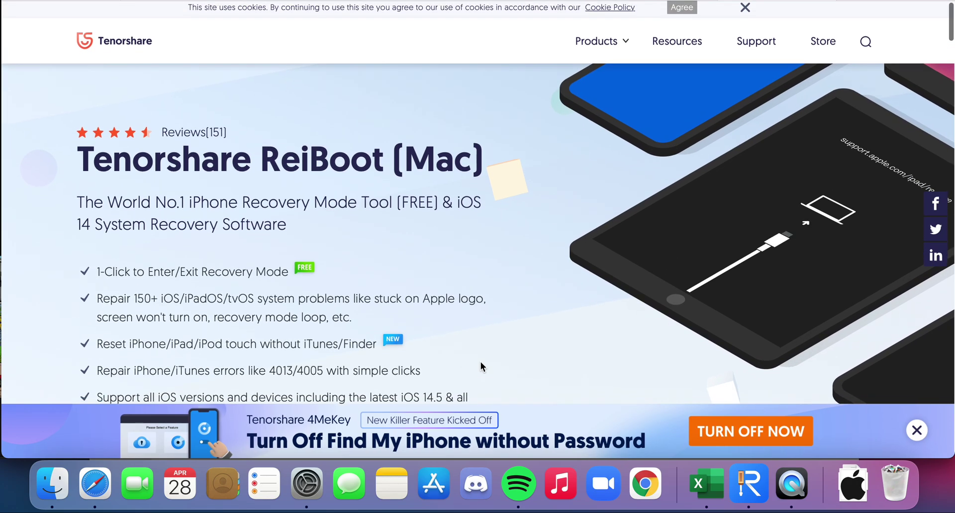
scroll(470, 380, "down", 3)
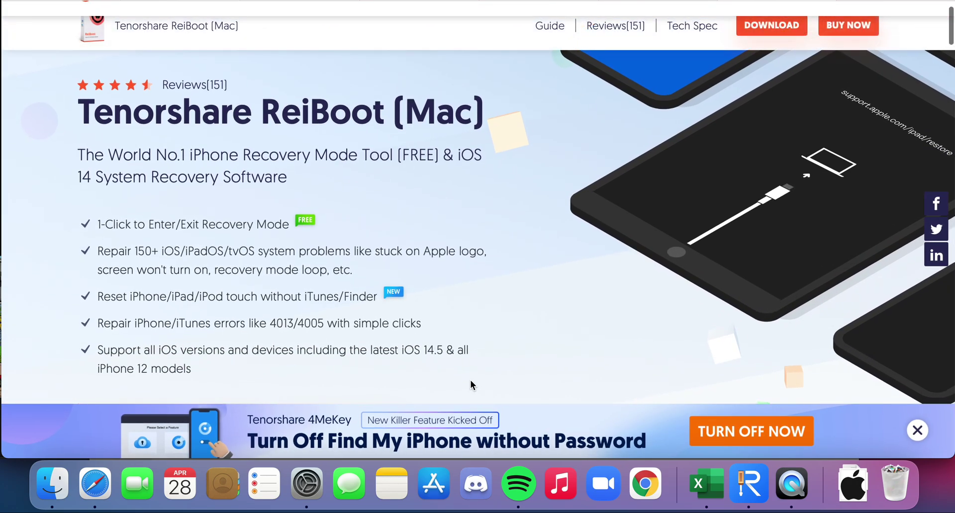
scroll(471, 381, "down", 1)
scroll(470, 385, "down", 1)
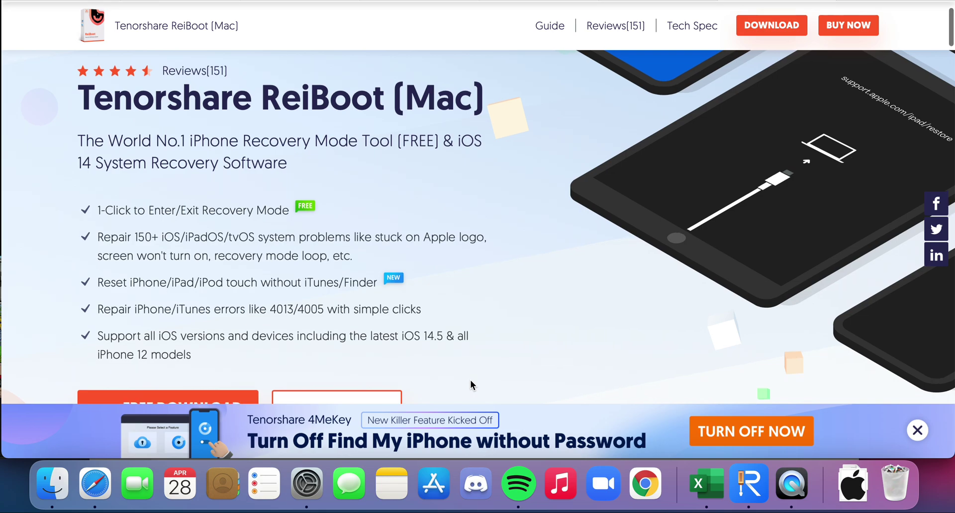
scroll(470, 382, "down", 2)
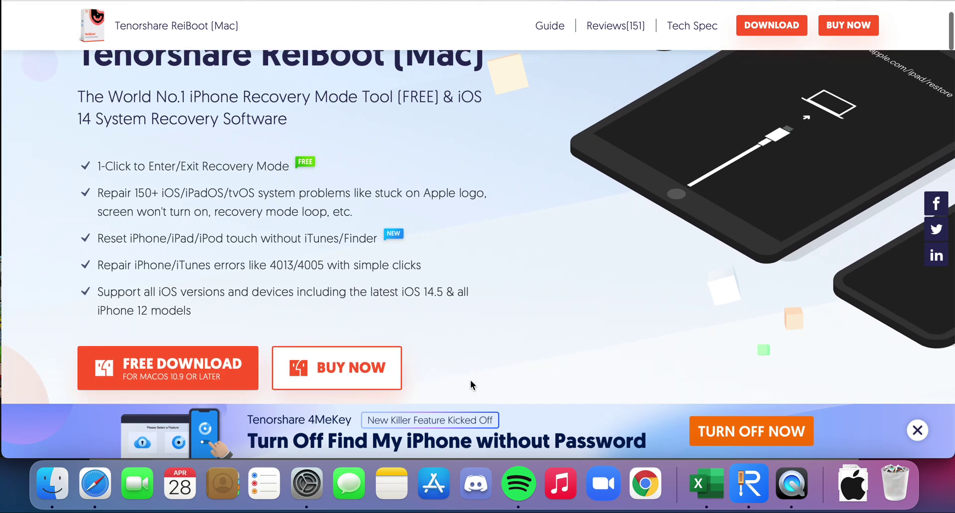
scroll(470, 382, "up", 5)
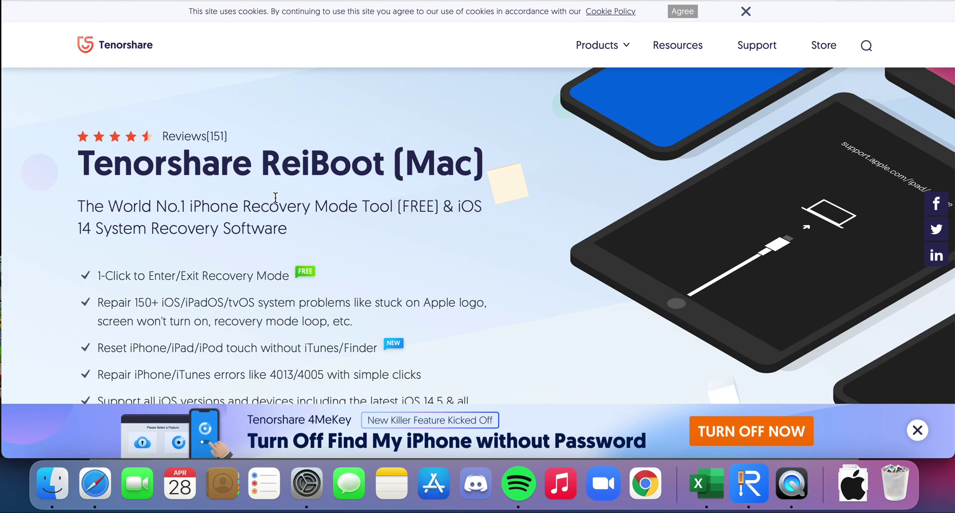
scroll(276, 197, "down", 4)
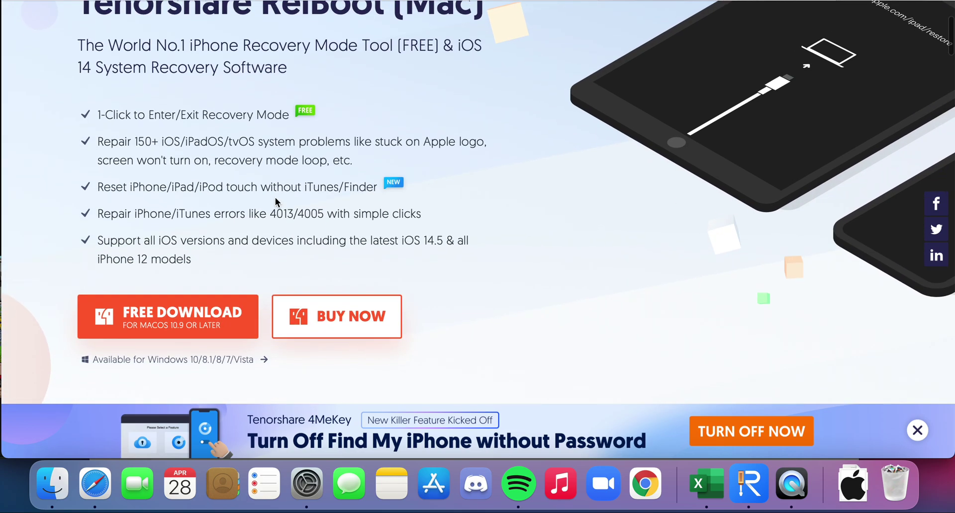
scroll(276, 201, "up", 3)
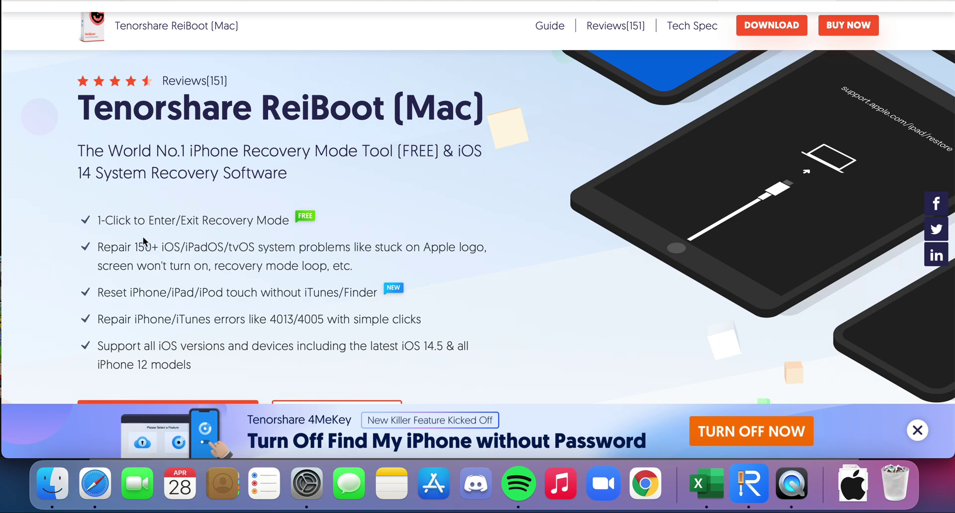
left_click_drag(141, 244, 261, 268)
left_click(258, 270)
Scroll the page briefly, then switch to the details-reiboot.xls spreadsheet preview.
scroll(177, 316, "down", 10)
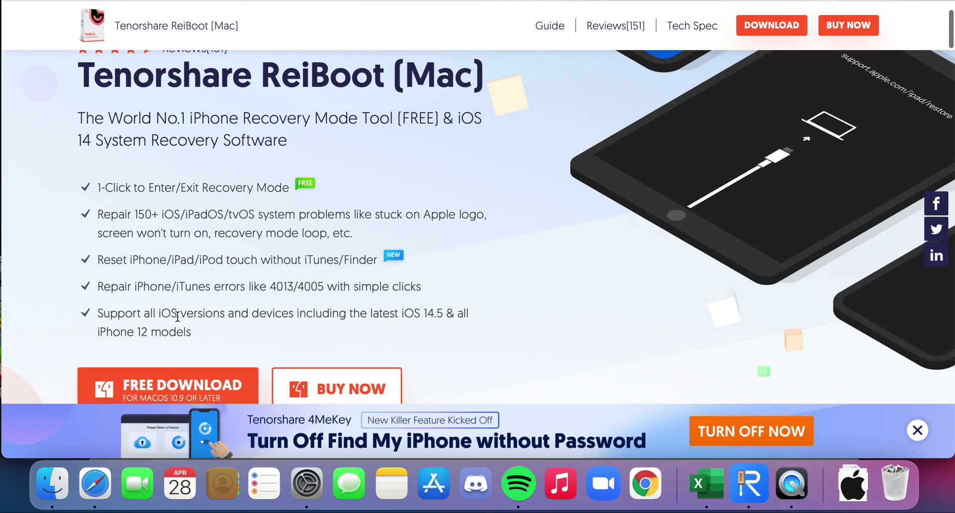
scroll(177, 316, "up", 6)
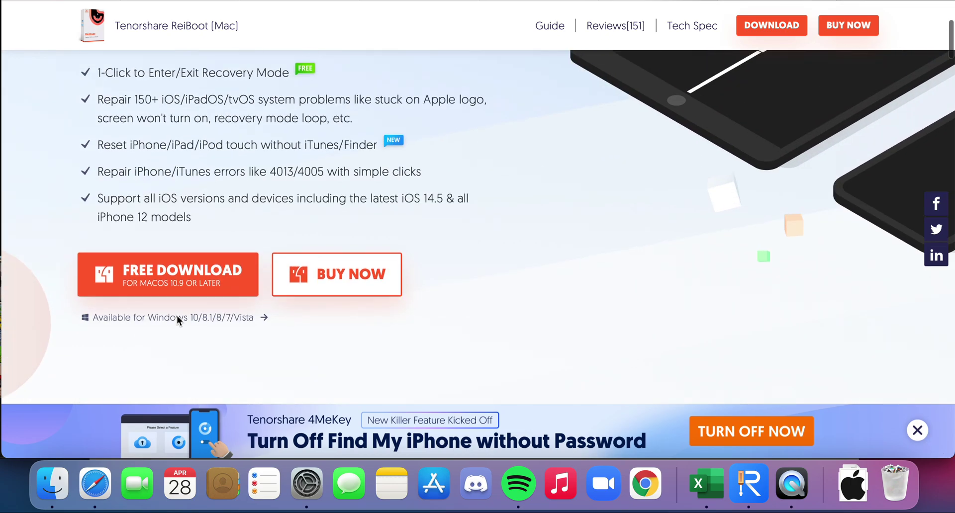
scroll(177, 315, "down", 5)
scroll(177, 315, "down", 5)
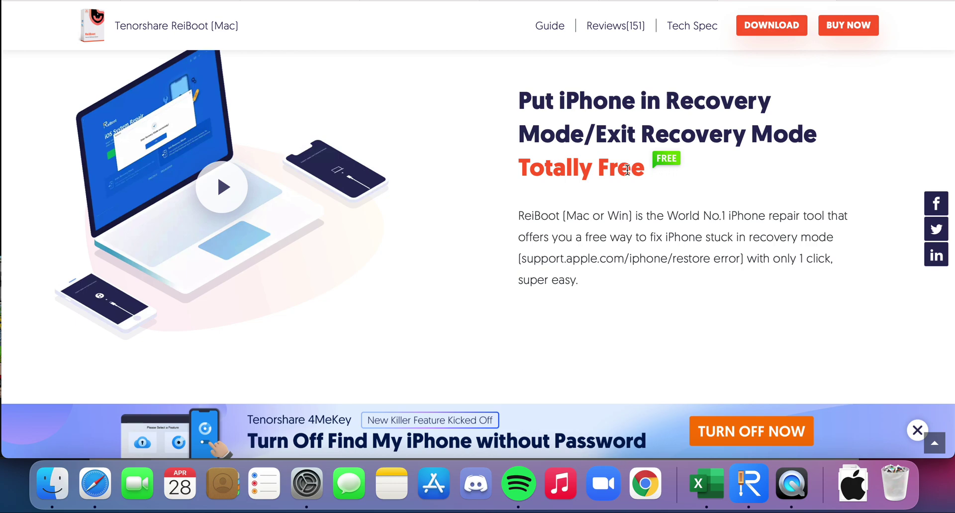
scroll(627, 169, "up", 5)
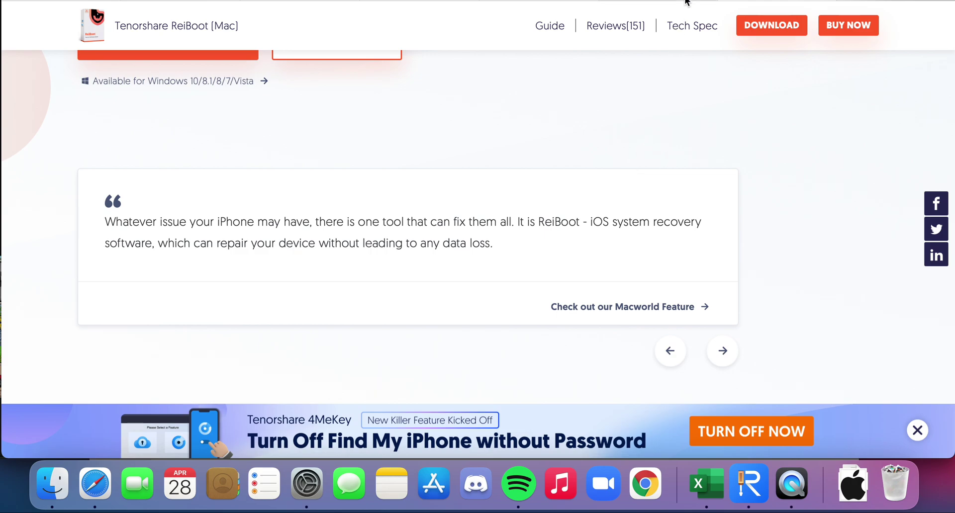
key("ctrl+Tab")
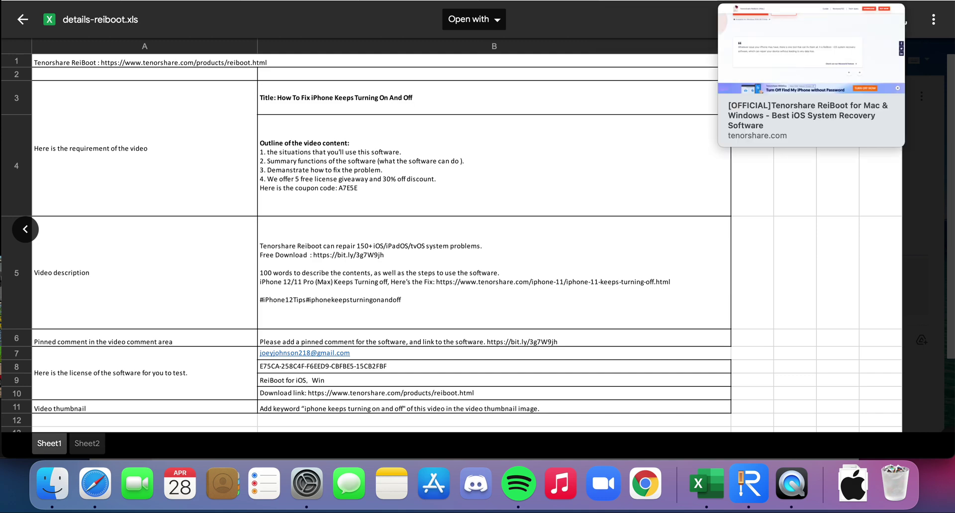
Return to the ReiBoot (Mac) page, browse its feature sections, and open the BUY NOW purchase page.
left_click(747, 2)
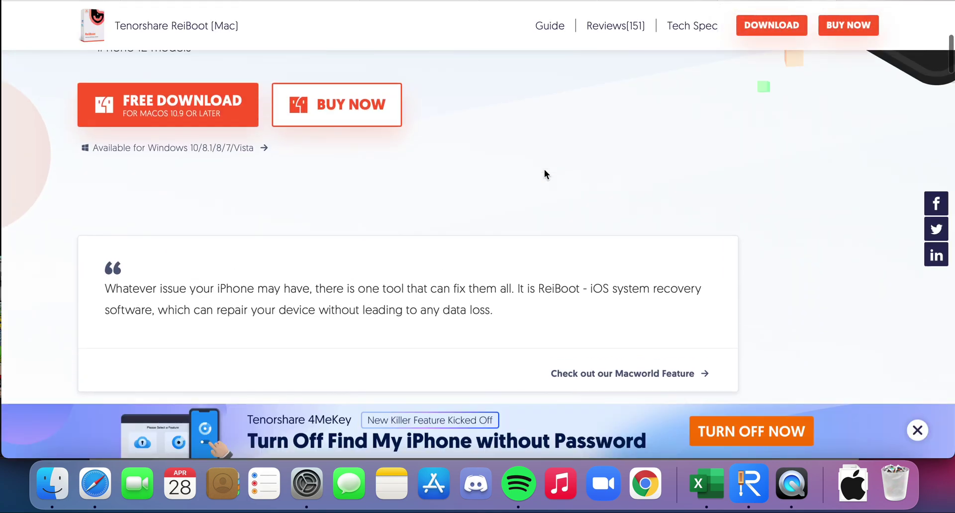
scroll(545, 169, "down", 10)
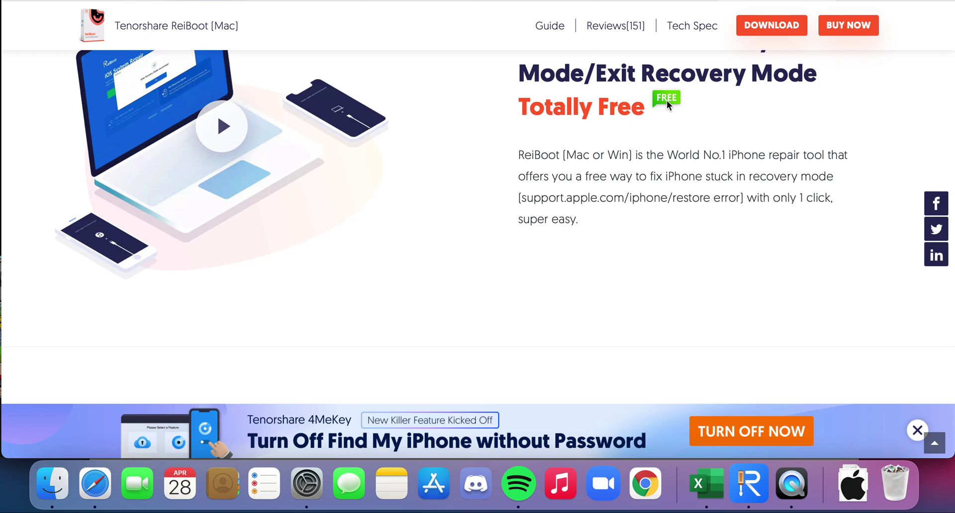
scroll(605, 177, "down", 15)
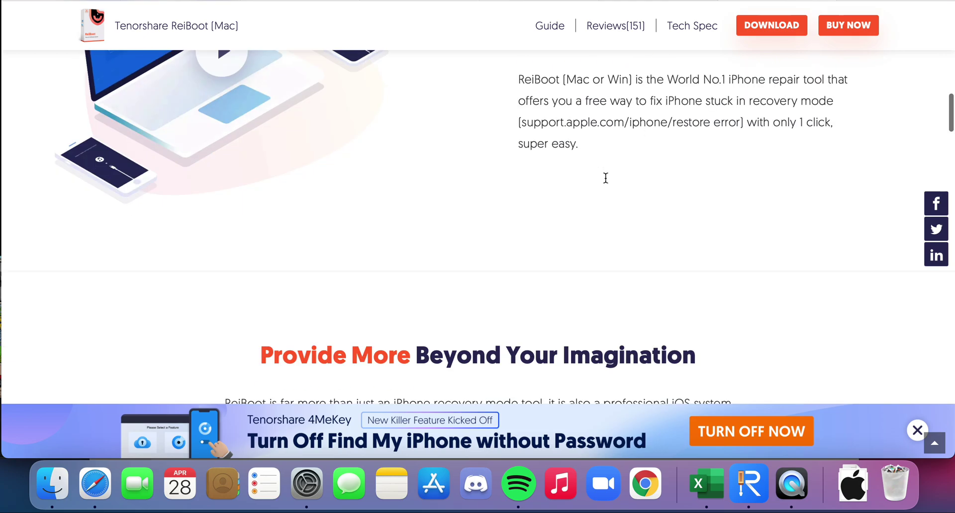
scroll(605, 177, "up", 5)
scroll(605, 177, "down", 20)
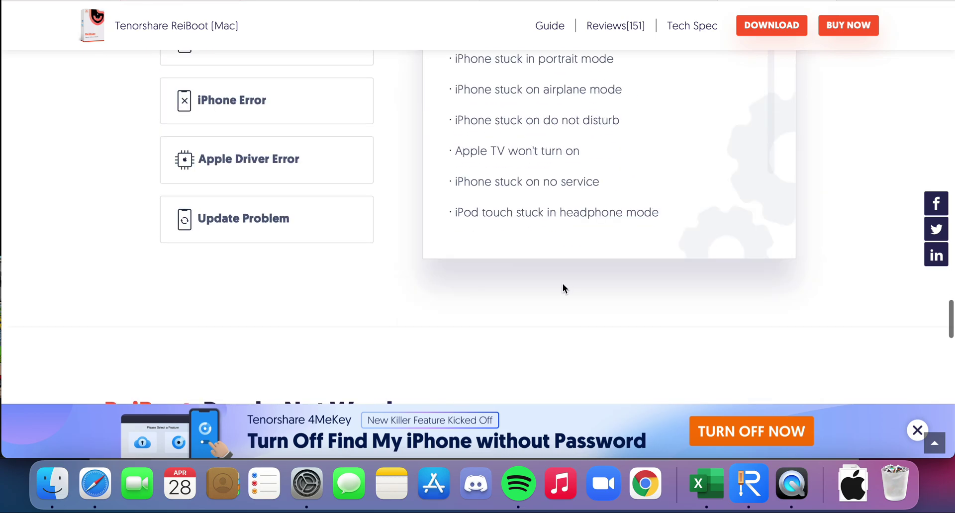
scroll(562, 288, "down", 15)
scroll(563, 287, "up", 5)
scroll(563, 288, "up", 20)
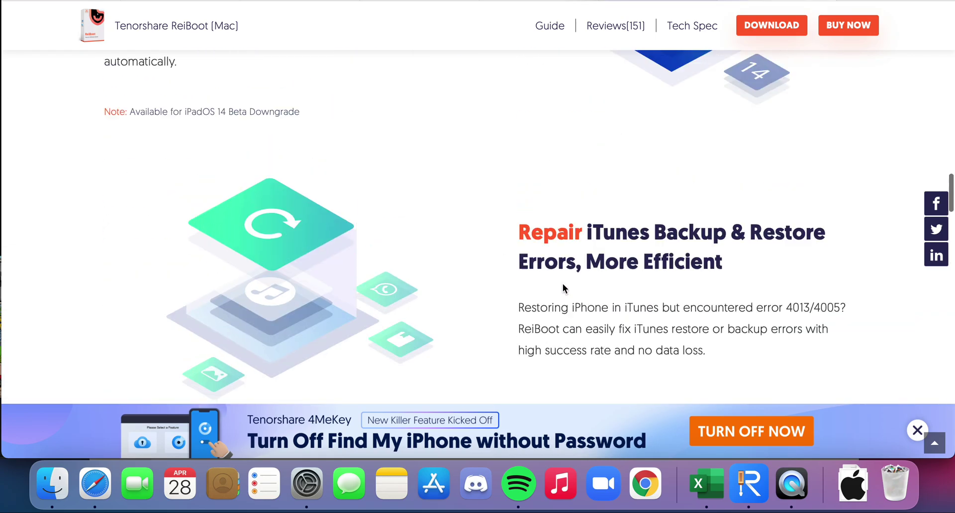
scroll(563, 288, "down", 3)
scroll(564, 286, "down", 4)
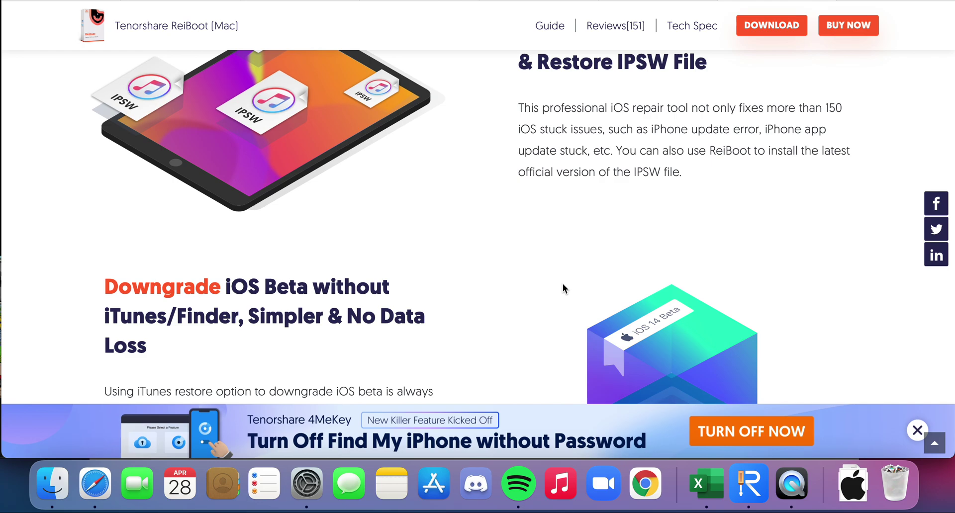
scroll(562, 283, "up", 10)
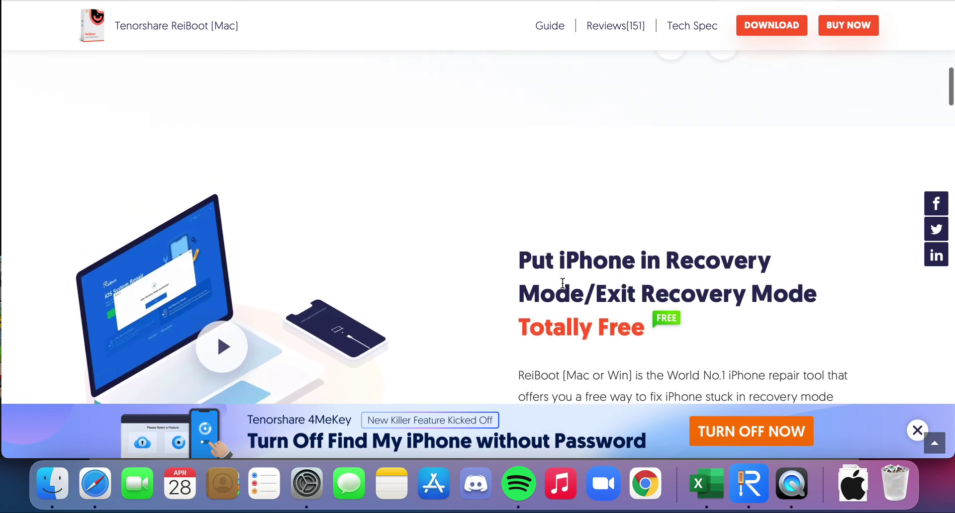
left_click(846, 27)
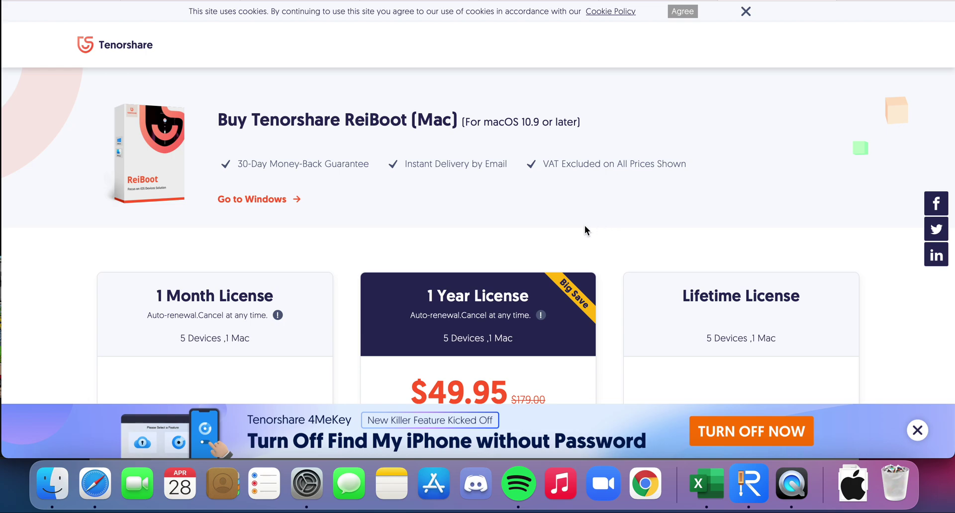
Scroll past the Downgrade iOS Beta section to Repair iTunes Backup & Restore Errors.
scroll(585, 230, "down", 6)
scroll(585, 230, "up", 2)
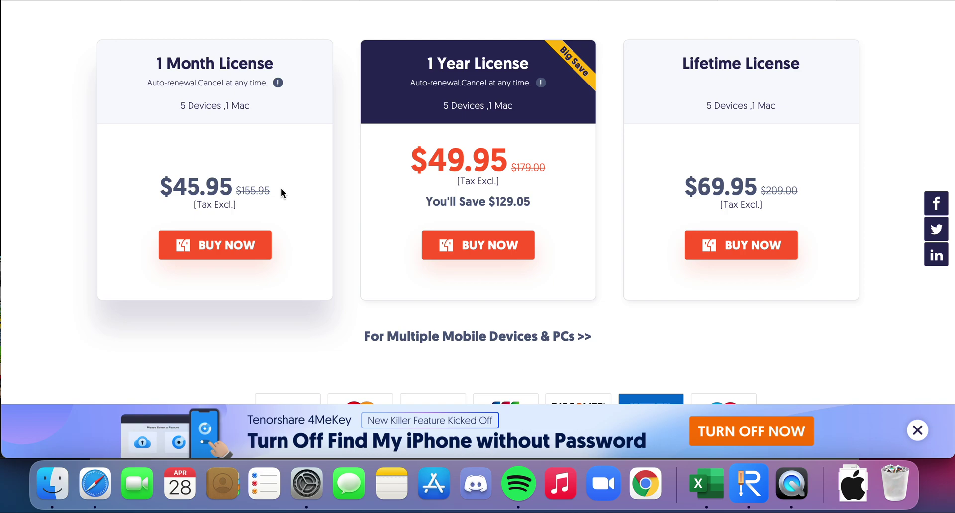
scroll(269, 185, "down", 5)
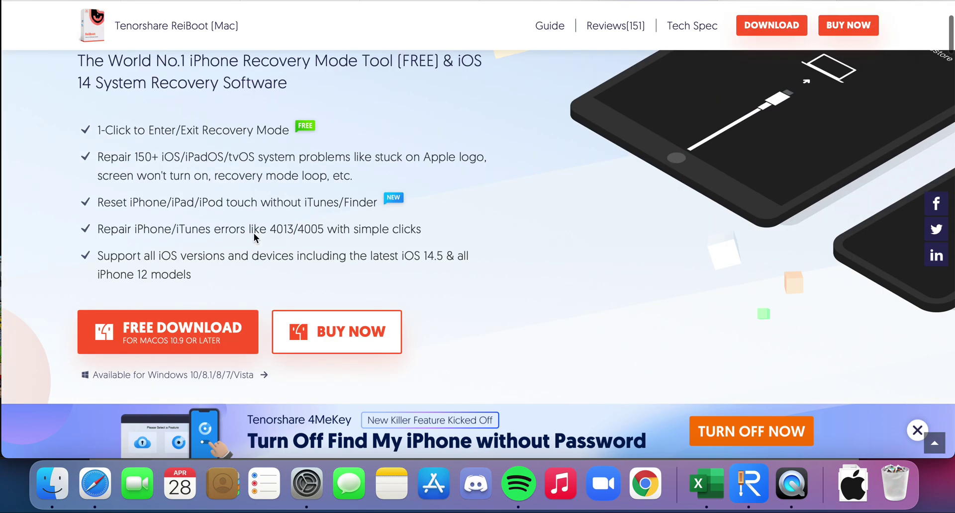
scroll(254, 235, "down", 5)
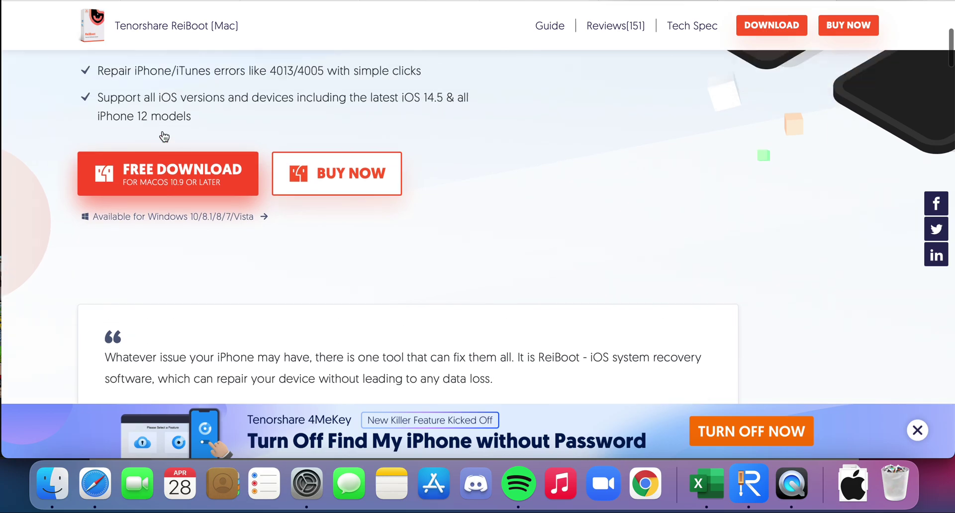
scroll(162, 136, "down", 15)
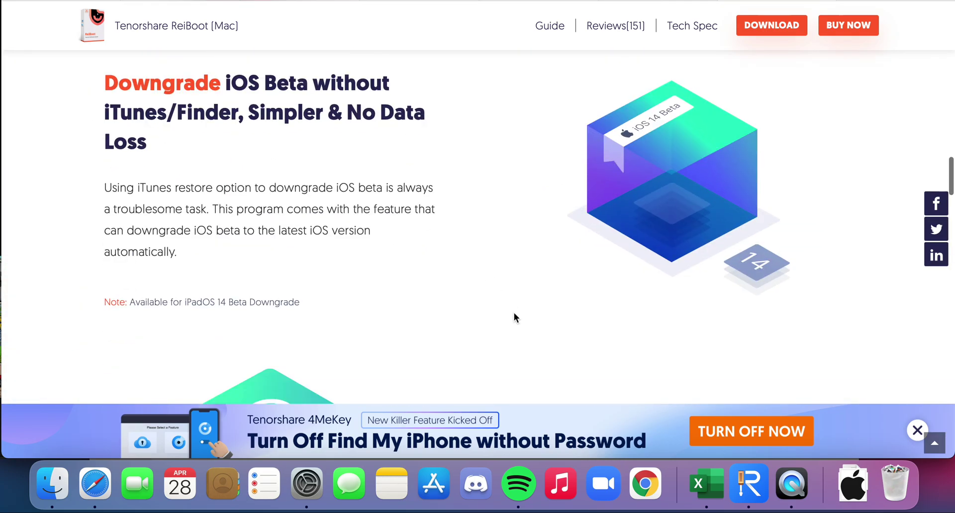
scroll(568, 177, "down", 3)
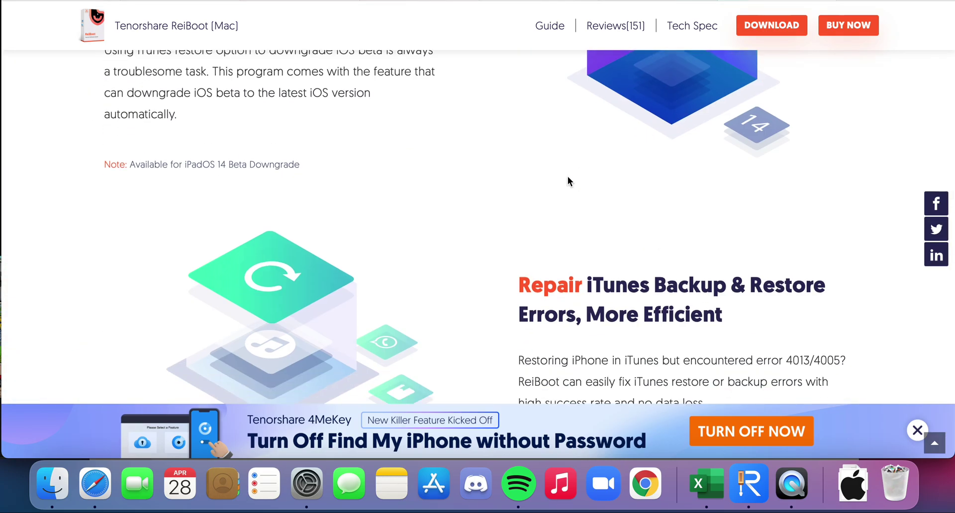
Bring the ReiBoot iOS System Repair window forward and nudge it lower on screen.
left_click(742, 494)
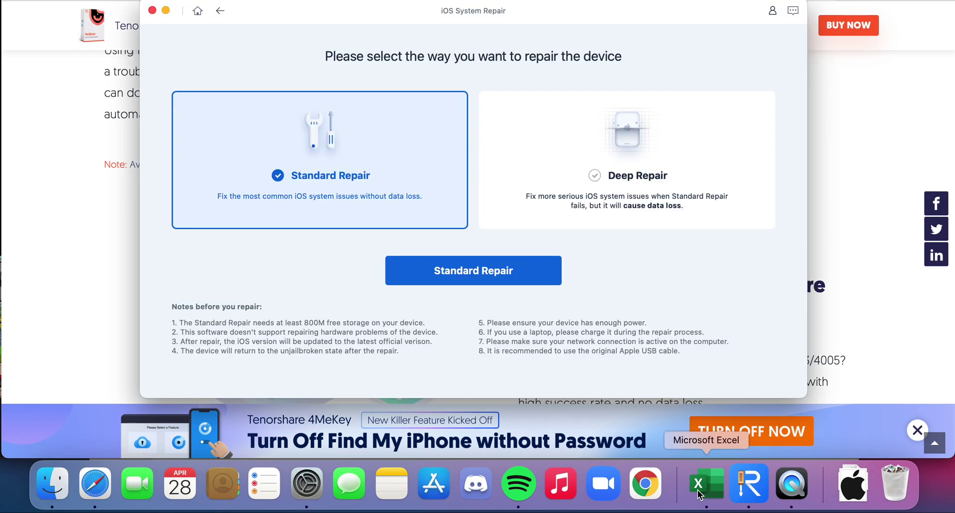
left_click_drag(569, 17, 571, 40)
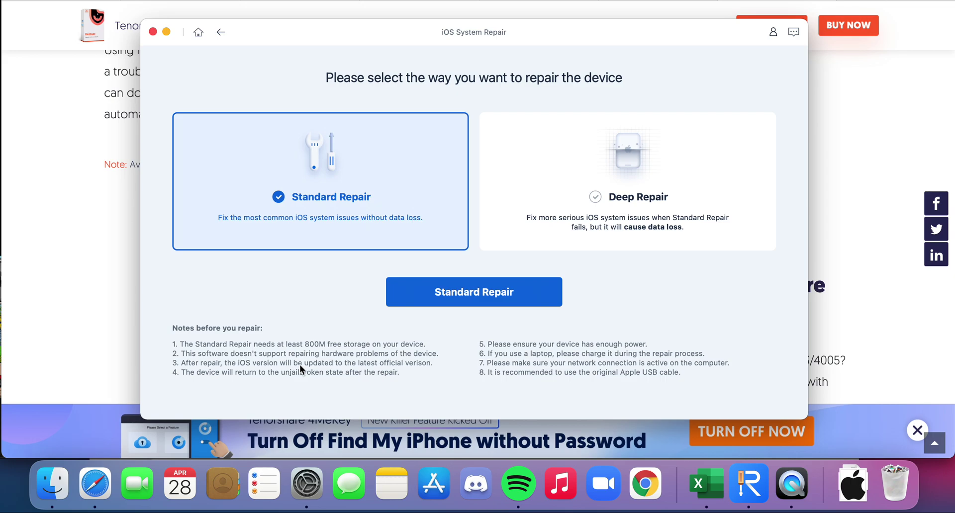
Revisit the ReiBoot feature list on the web page, then bring the repair-mode window forward.
left_click(843, 184)
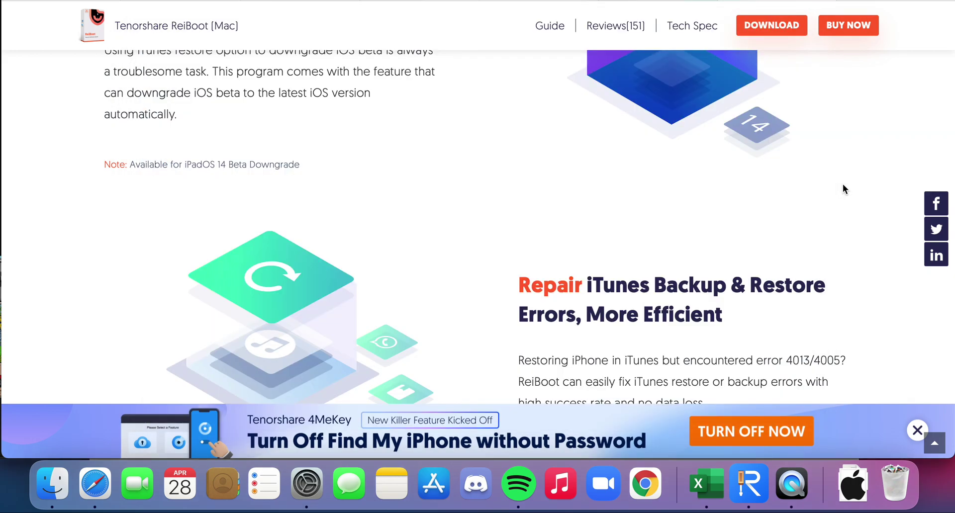
scroll(695, 201, "down", 15)
scroll(695, 201, "up", 10)
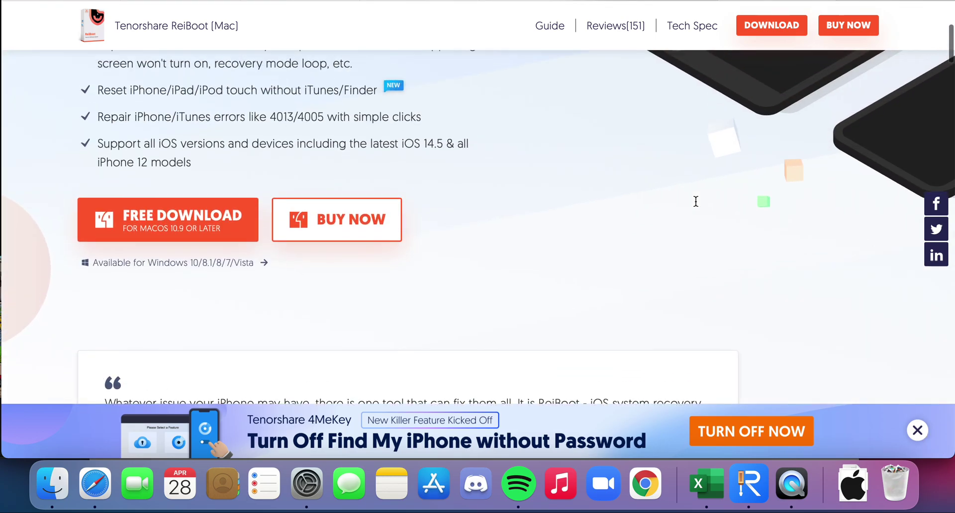
left_click(757, 506)
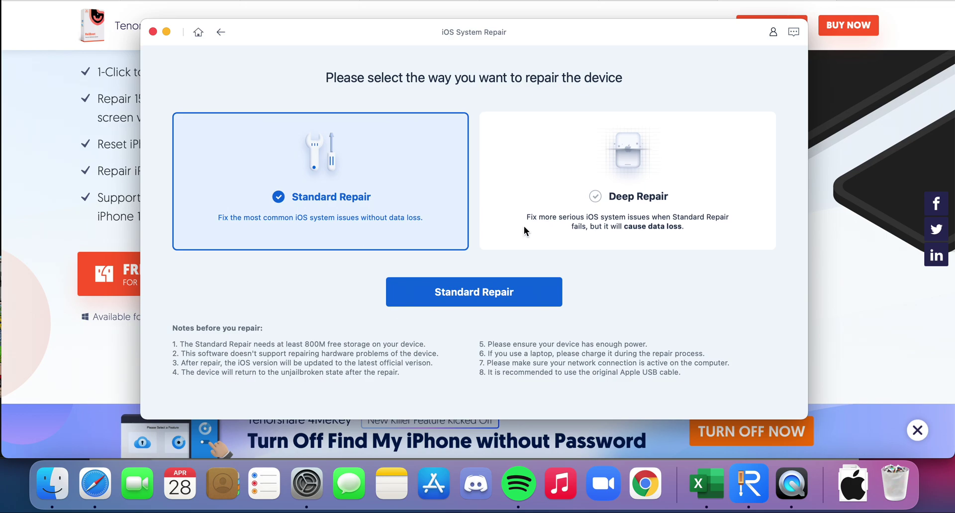
Pick the Deep Repair card, then return to the ReiBoot home screen with the iPhone 12 connected.
left_click(621, 181)
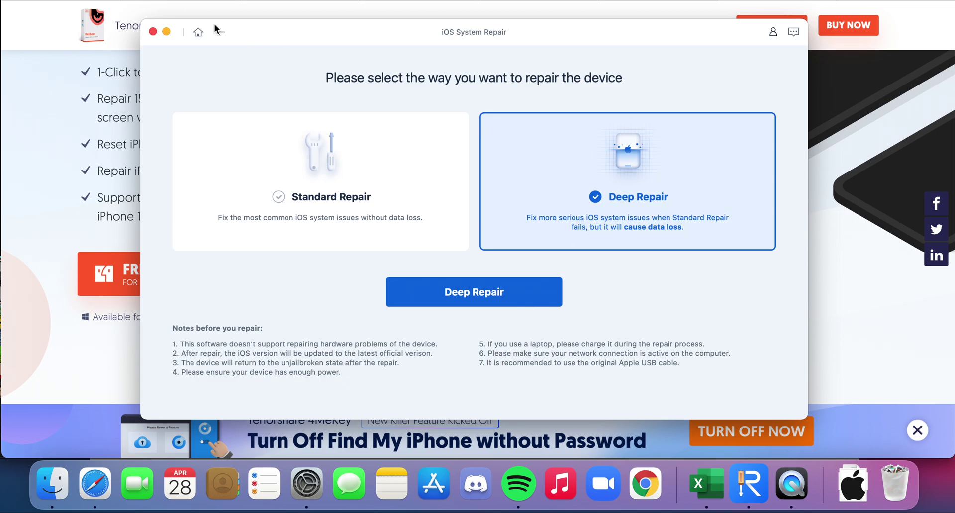
left_click(199, 33)
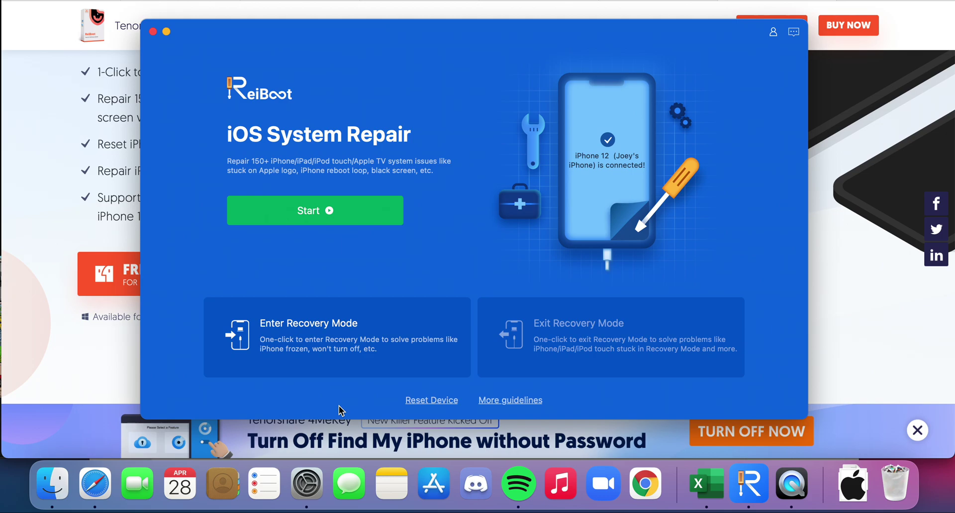
Return to the ReiBoot web page and open its Reviews(151) page.
left_click(857, 183)
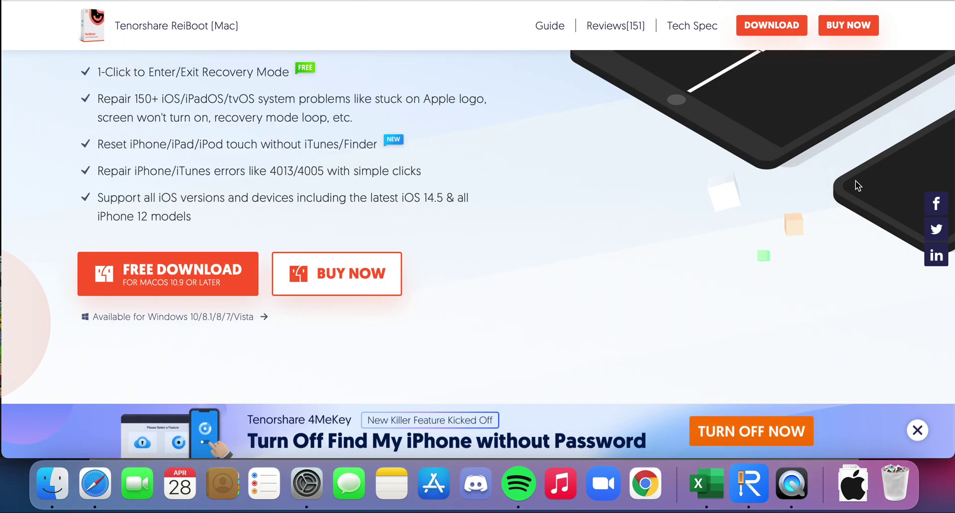
scroll(330, 336, "down", 5)
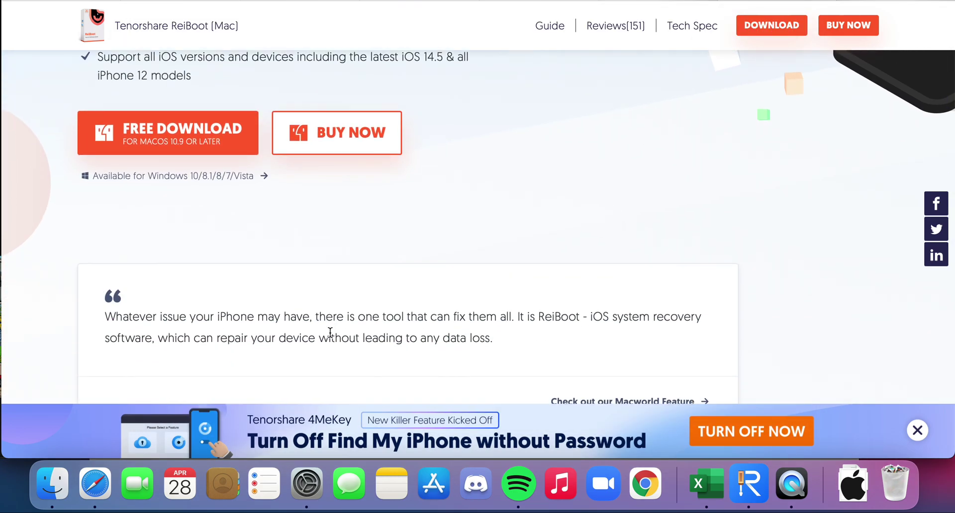
scroll(331, 334, "up", 5)
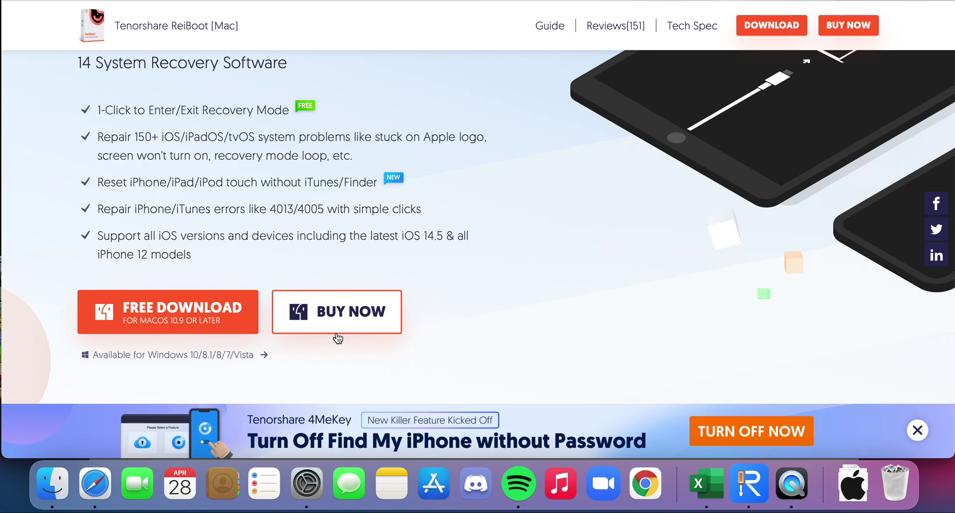
scroll(450, 275, "down", 10)
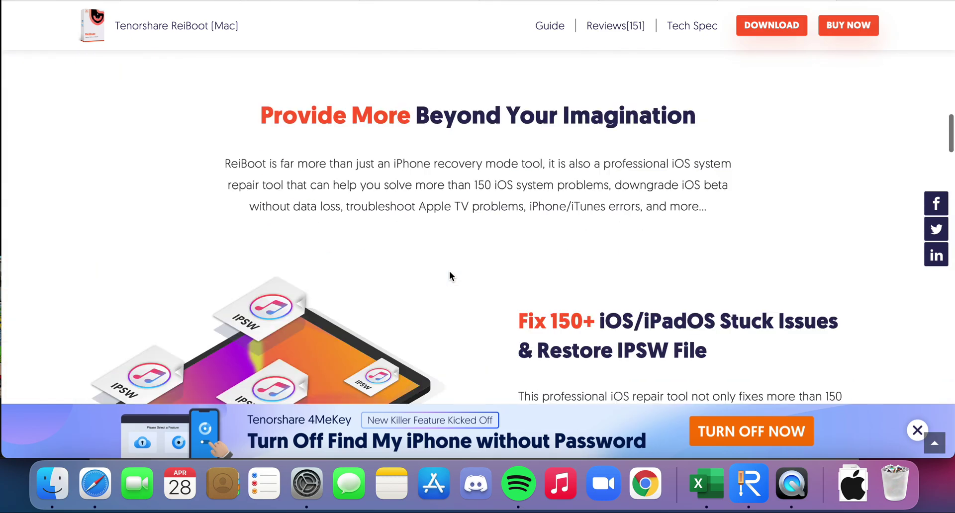
left_click(619, 27)
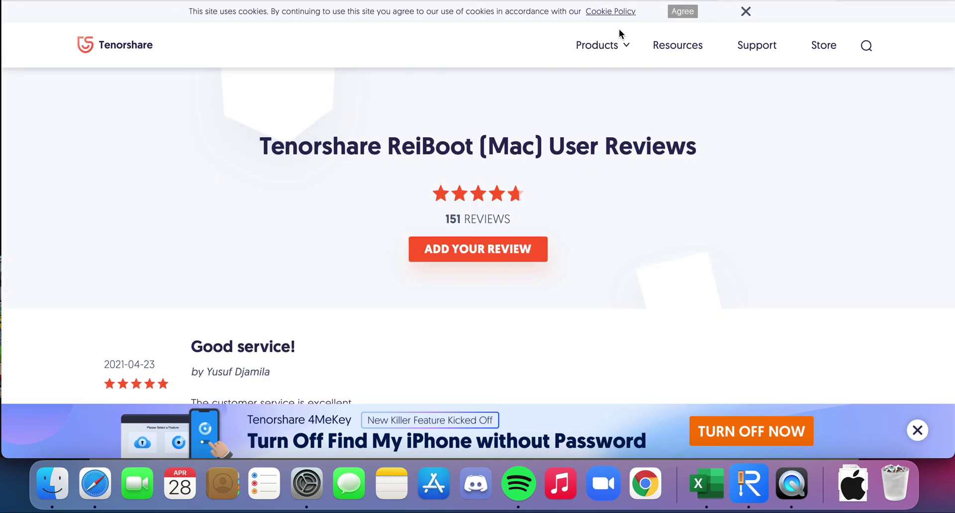
mouse_move(602, 45)
Read through the user reviews, then go back and open the ReiBoot (Mac) purchase page.
scroll(501, 198, "down", 1)
scroll(501, 199, "down", 6)
scroll(501, 199, "up", 8)
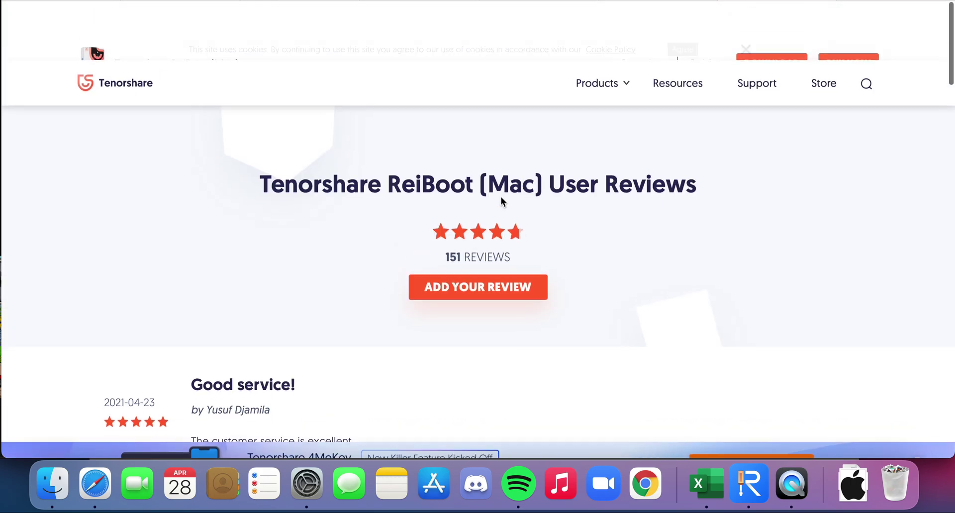
scroll(270, 374, "down", 8)
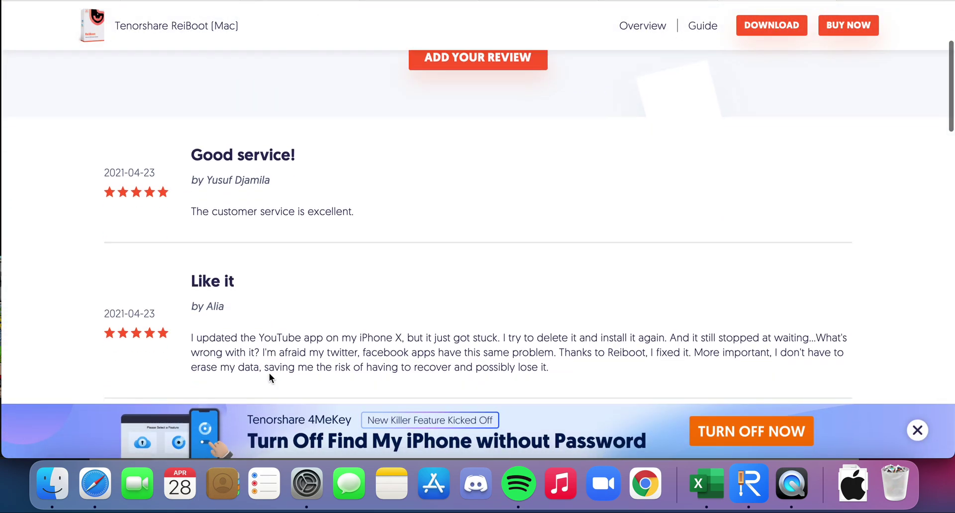
scroll(269, 373, "down", 3)
scroll(267, 373, "up", 11)
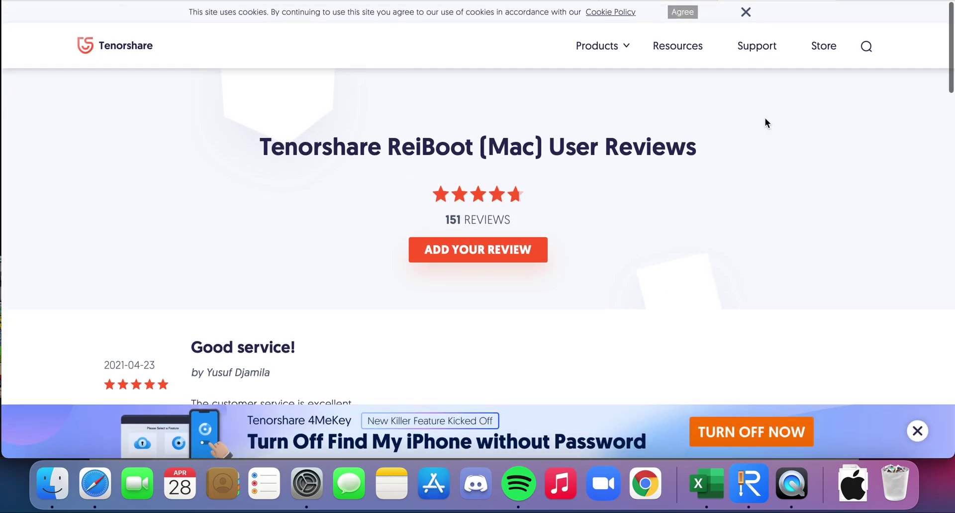
key("super+bracketleft")
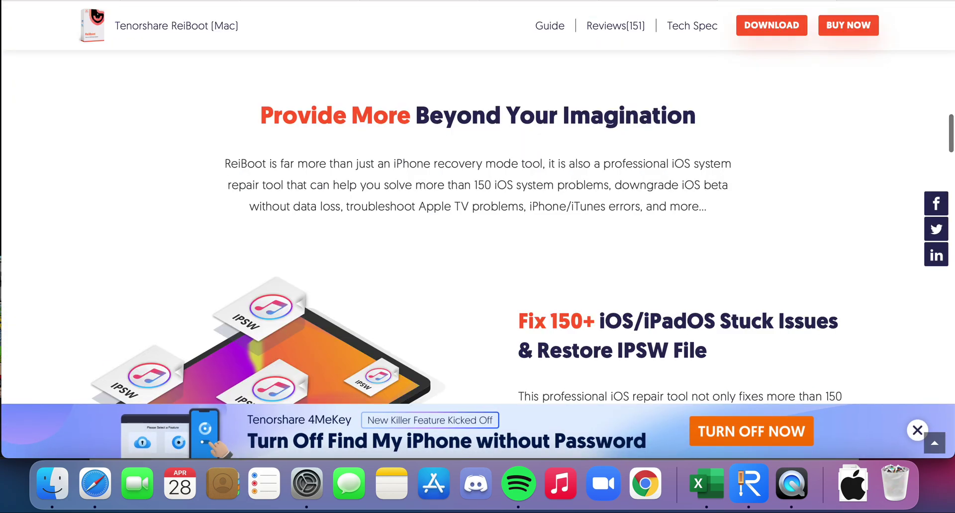
left_click(848, 25)
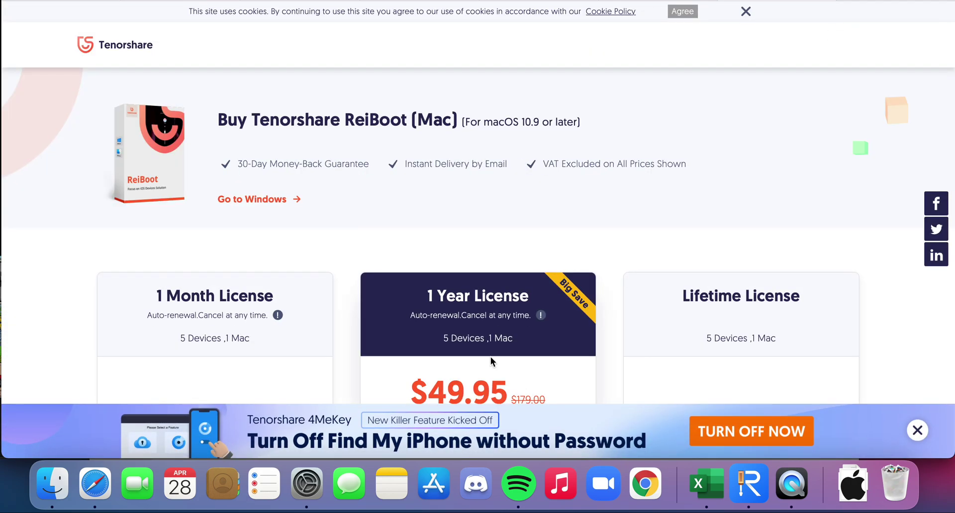
Compare the 1 Month, 1 Year ($49.95) and Lifetime licenses, then show the details-reiboot.xls preview.
scroll(490, 357, "down", 3)
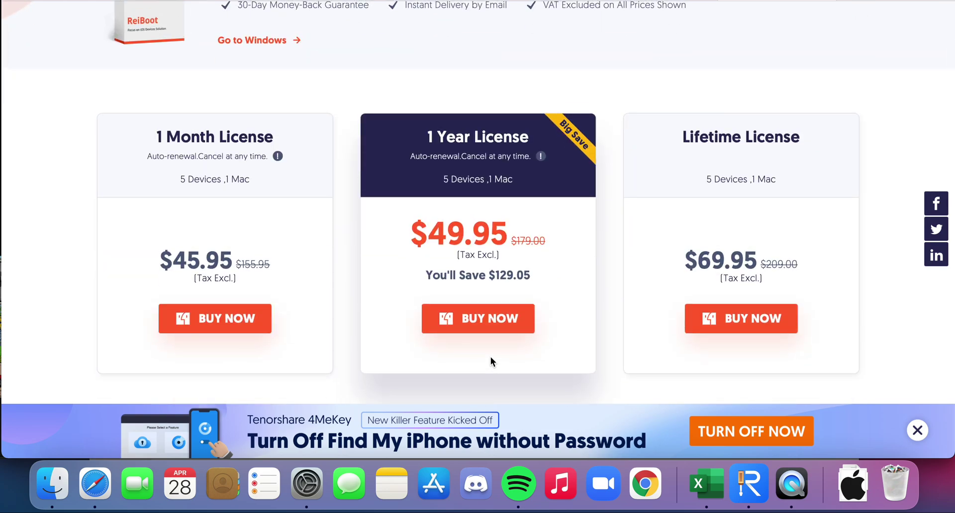
scroll(489, 358, "up", 5)
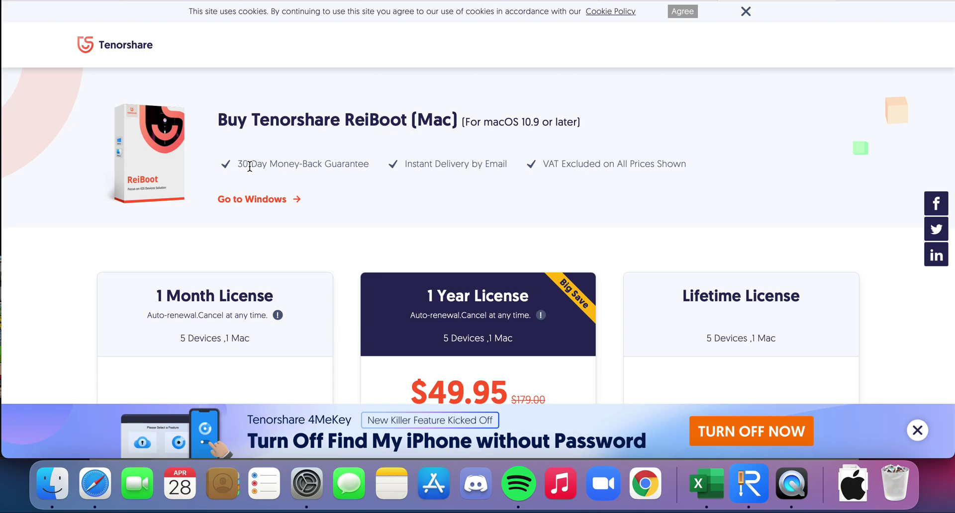
left_click(696, 1)
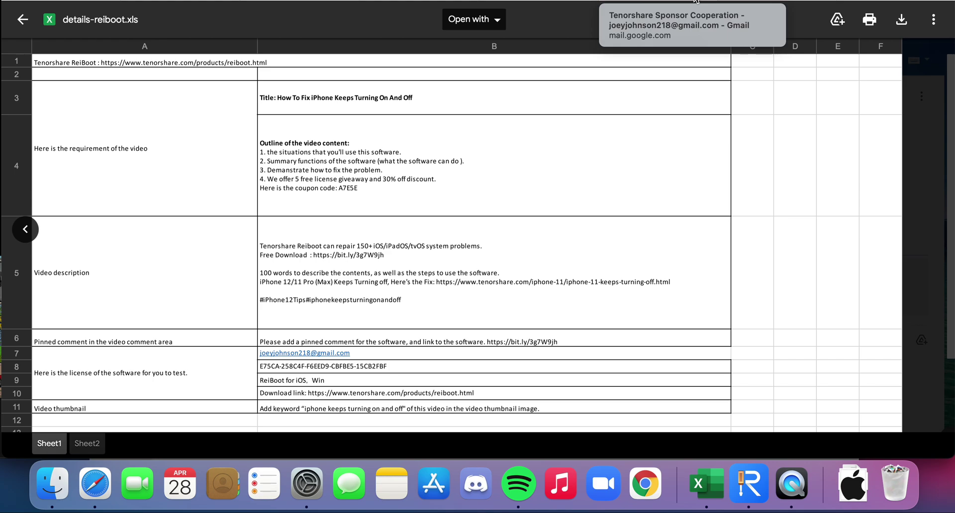
Bring the ReiBoot (Mac) purchase page tab back to the front.
left_click(727, 5)
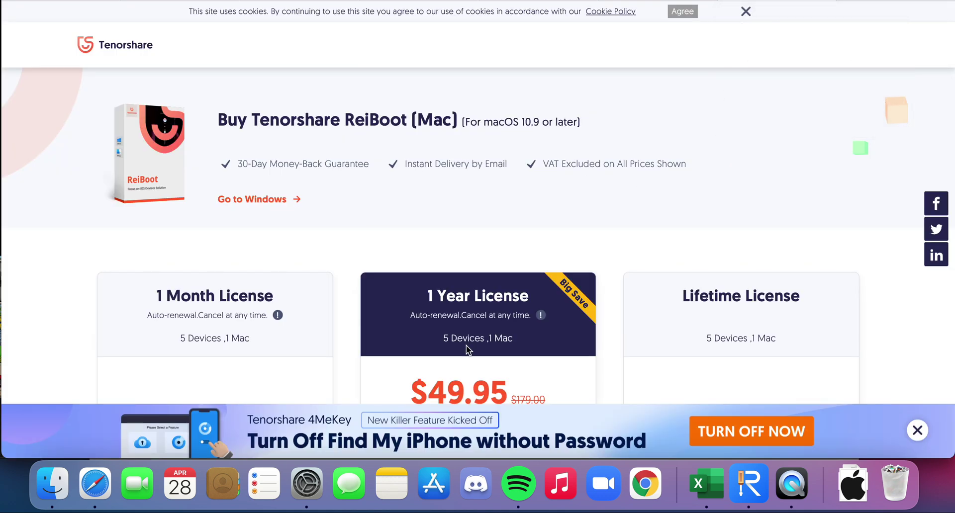